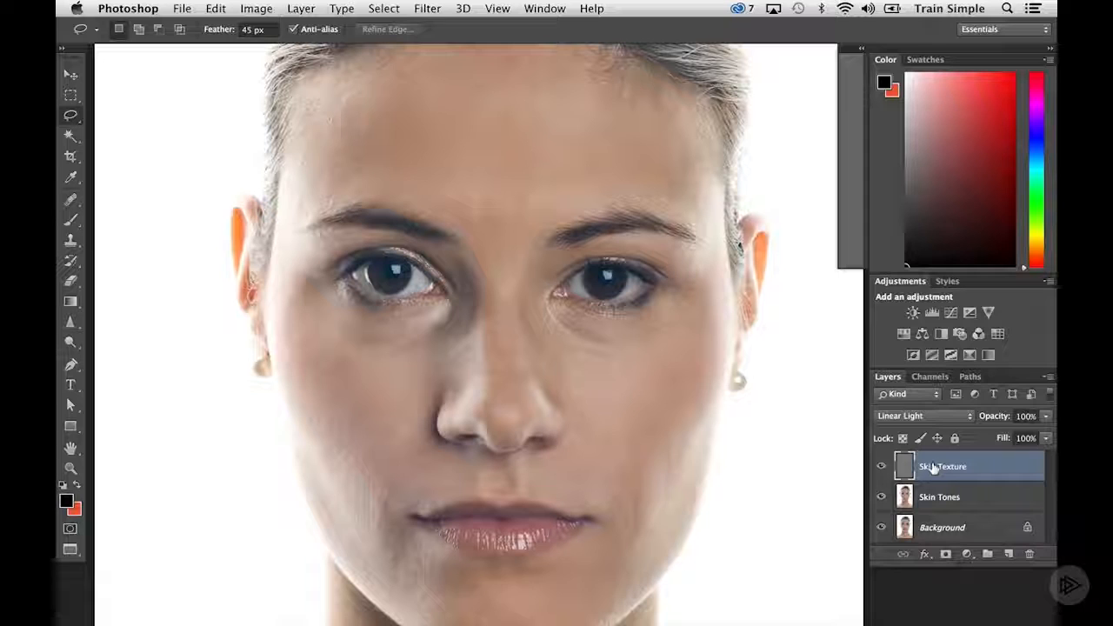
Step: Isolate the Skin Texture layer by hiding Skin Tones and Background, and show both layers again
{"action": "left_click", "coordinate": [882, 497]}
{"action": "left_click", "coordinate": [882, 527]}
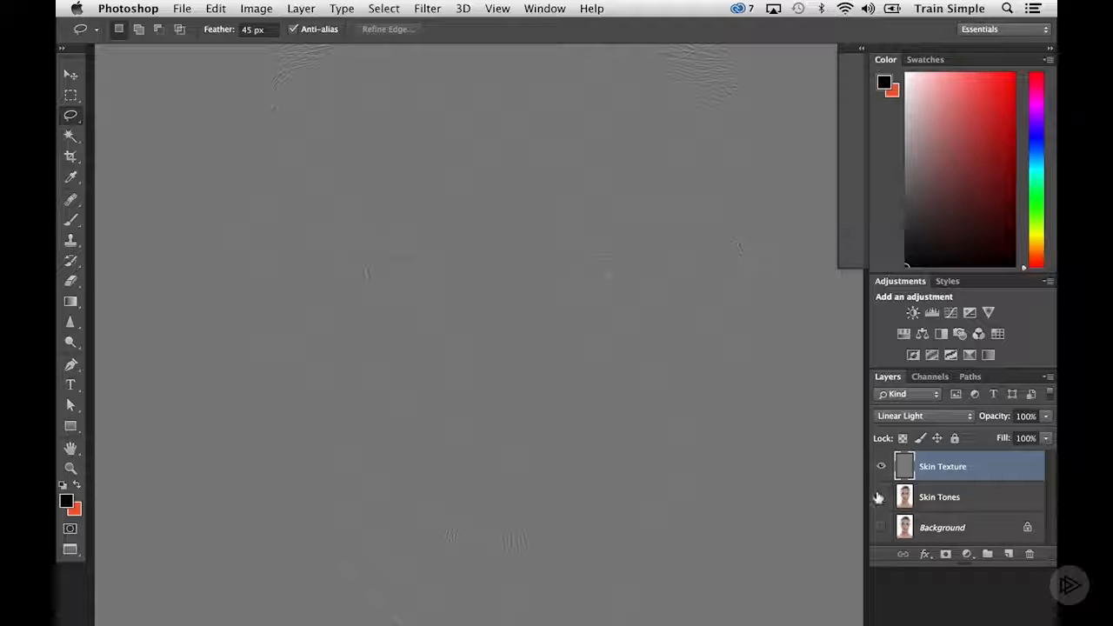
{"action": "left_click_drag", "start_coordinate": [880, 497], "coordinate": [880, 525]}
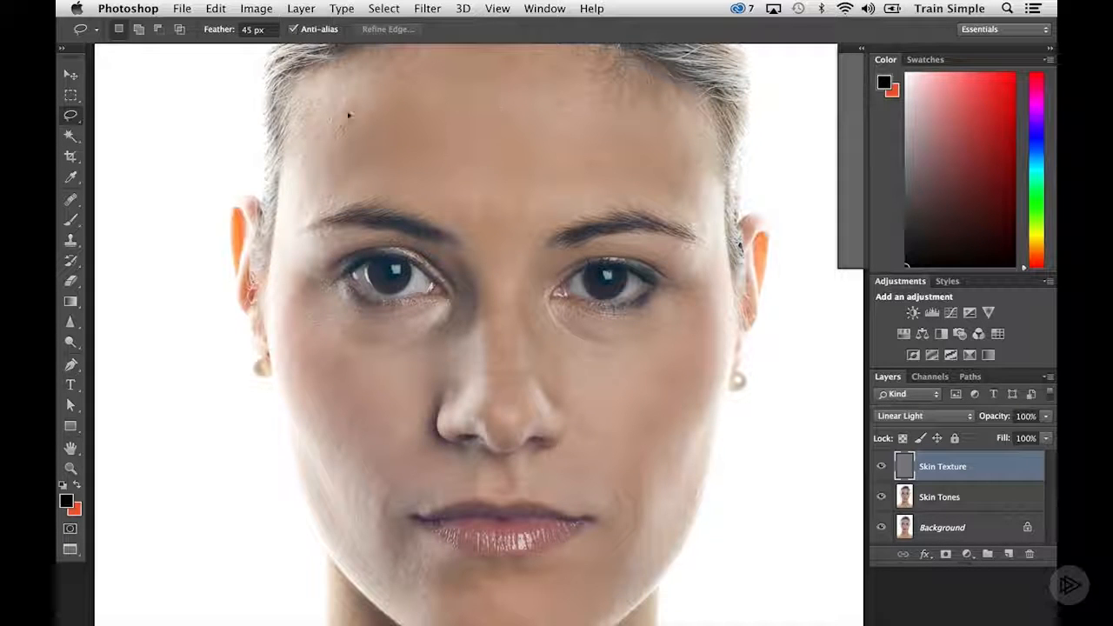
Step: Set up the Clone Stamp tool for the forehead texture, sampling Current Layer only with a 35 px brush
{"action": "left_click", "coordinate": [350, 131], "text": "super"}
{"action": "left_click_drag", "start_coordinate": [366, 135], "coordinate": [378, 181]}
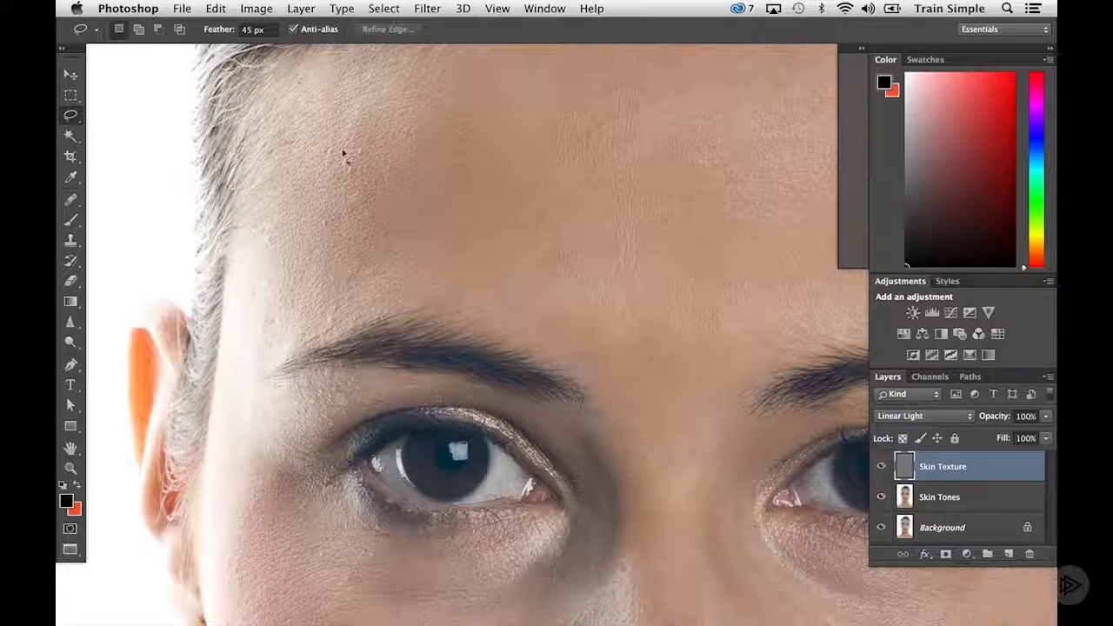
{"action": "left_click", "coordinate": [73, 242]}
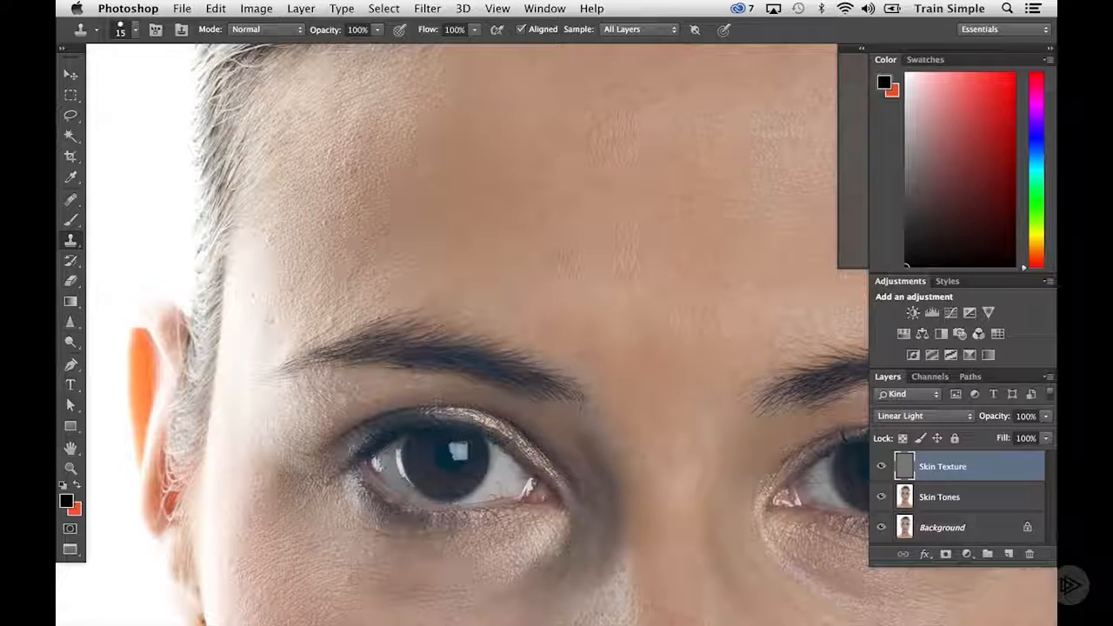
{"action": "left_click", "coordinate": [661, 31]}
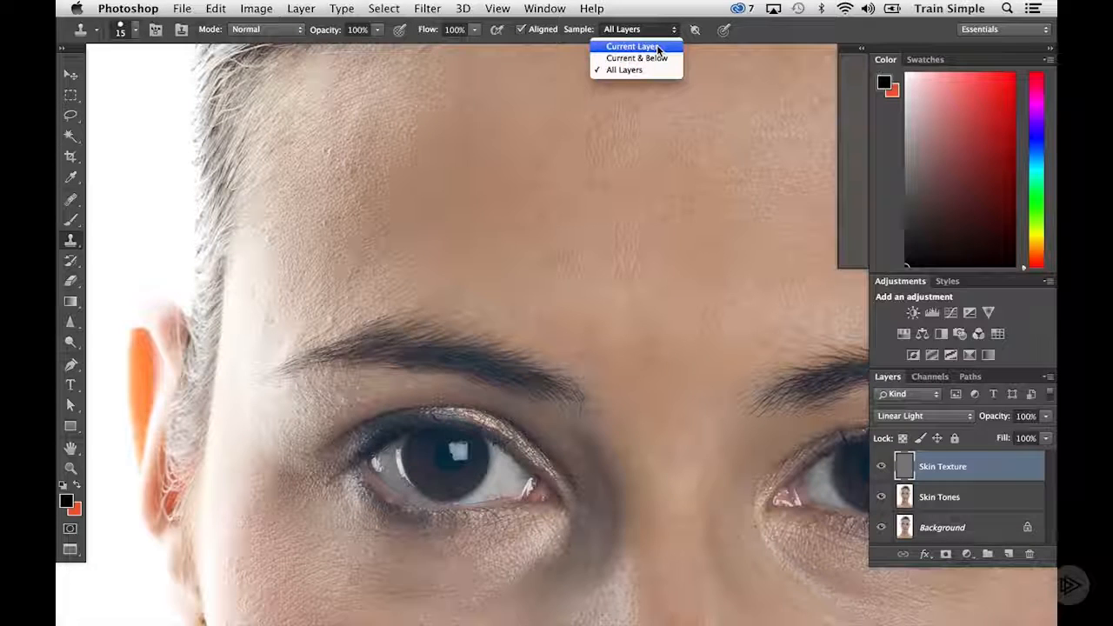
{"action": "left_click", "coordinate": [658, 47]}
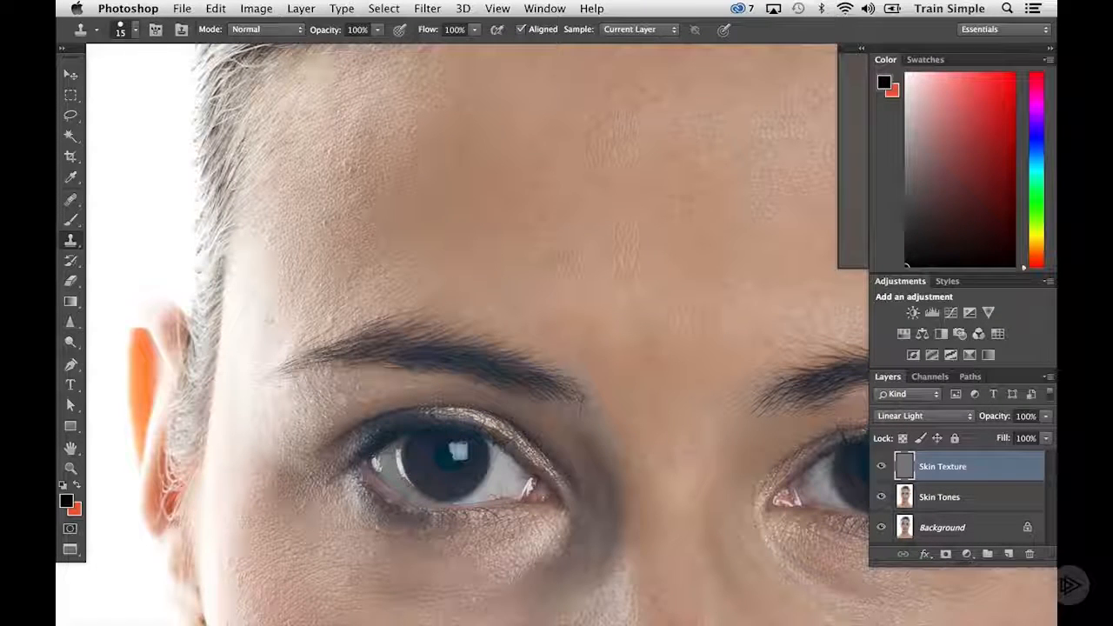
{"action": "key", "text": "bracketright"}
{"action": "key", "text": "bracketright"}
{"action": "key", "text": "bracketright"}
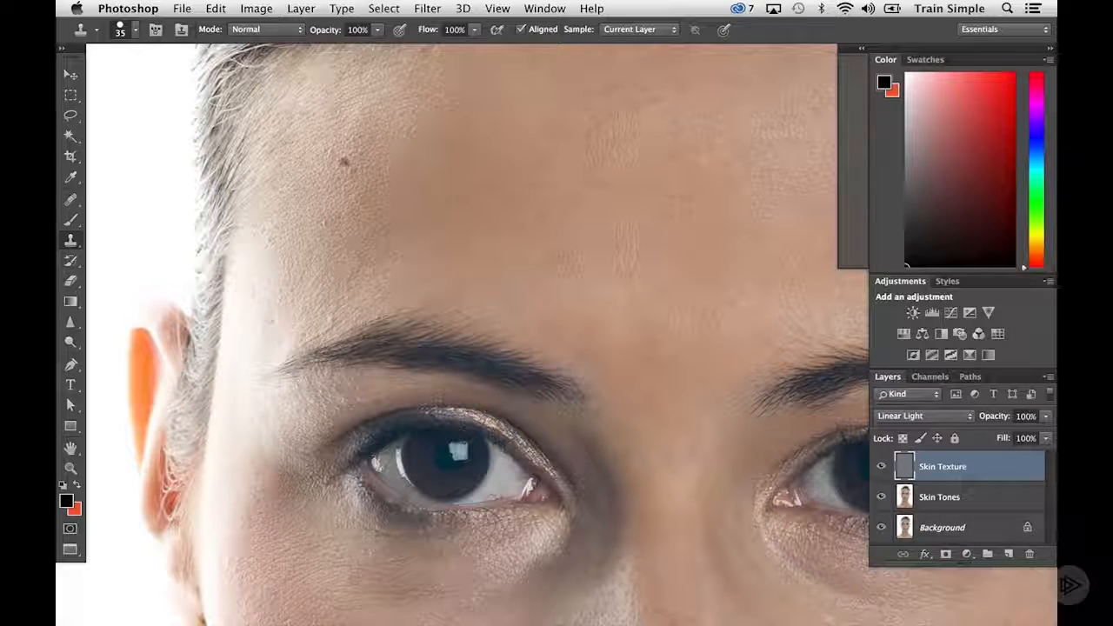
Step: Clone out the forehead blemish above the eyebrow on the Skin Texture layer, comparing before and after with undo and redo
{"action": "left_click", "coordinate": [344, 163]}
{"action": "key", "text": "super+z"}
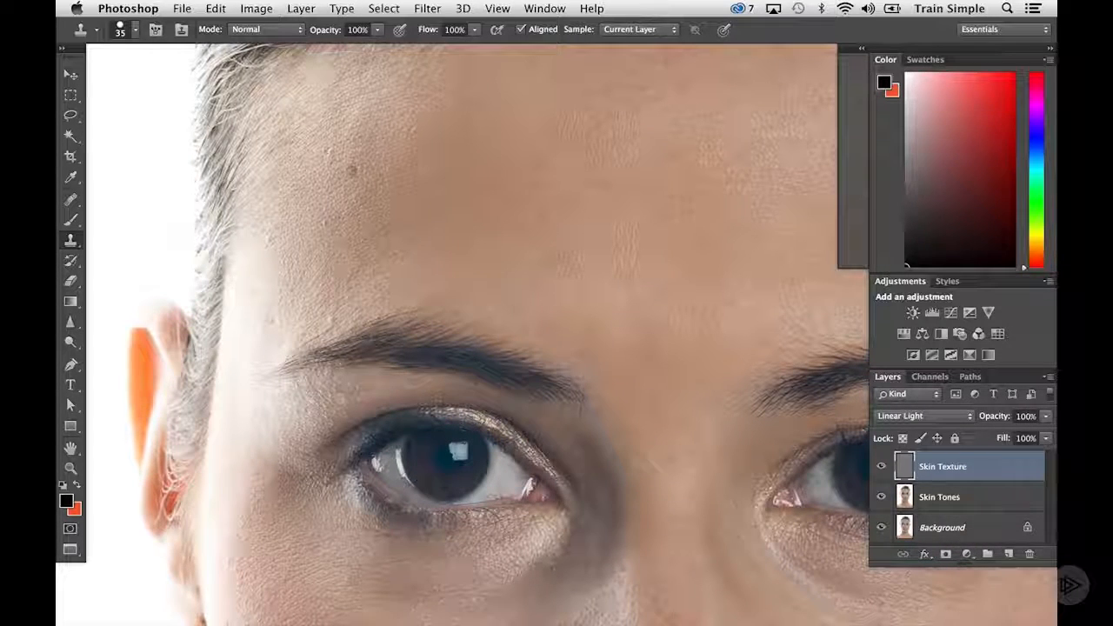
{"action": "key", "text": "super+z"}
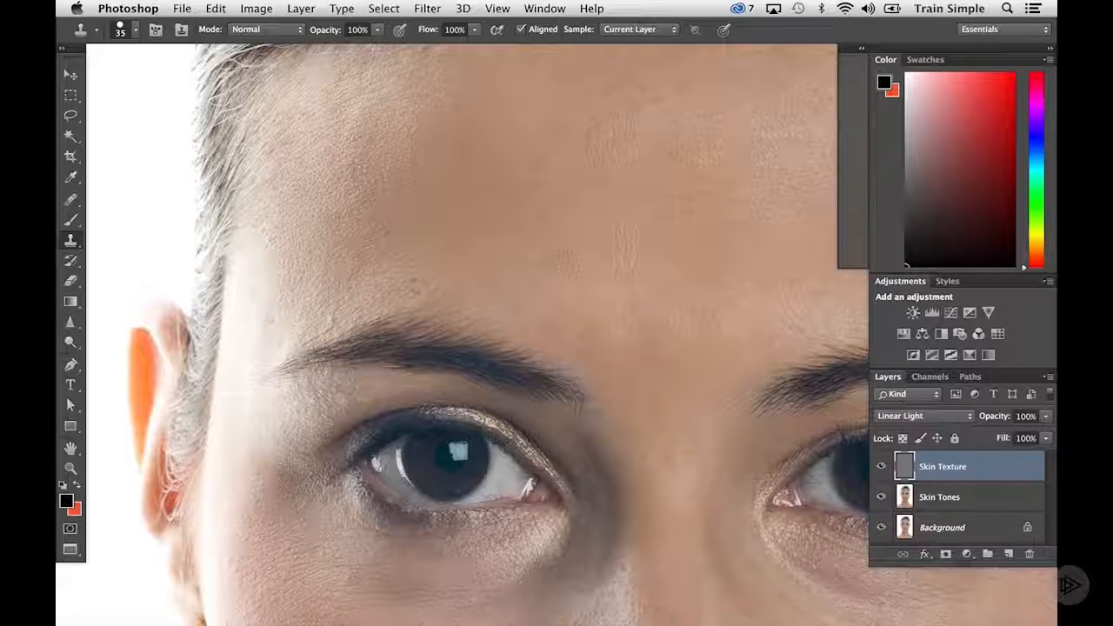
Step: Clone clean skin texture over the small blemishes beneath the eye and on the cheek below it
{"action": "scroll", "coordinate": [425, 278], "scroll_direction": "down", "scroll_amount": 3}
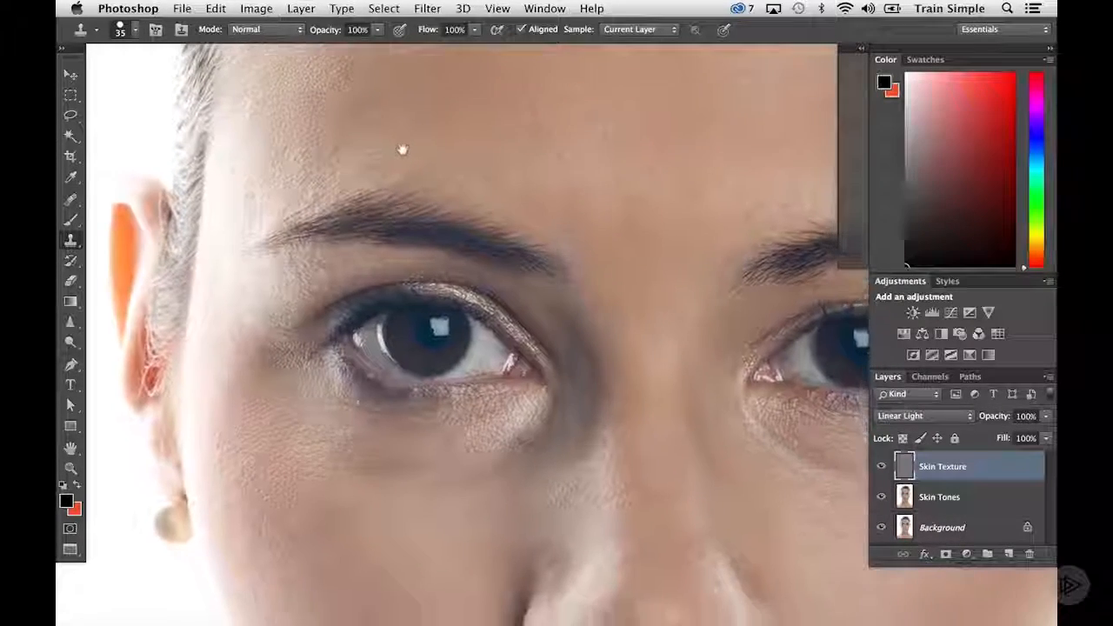
{"action": "scroll", "coordinate": [403, 150], "scroll_direction": "down", "scroll_amount": 5}
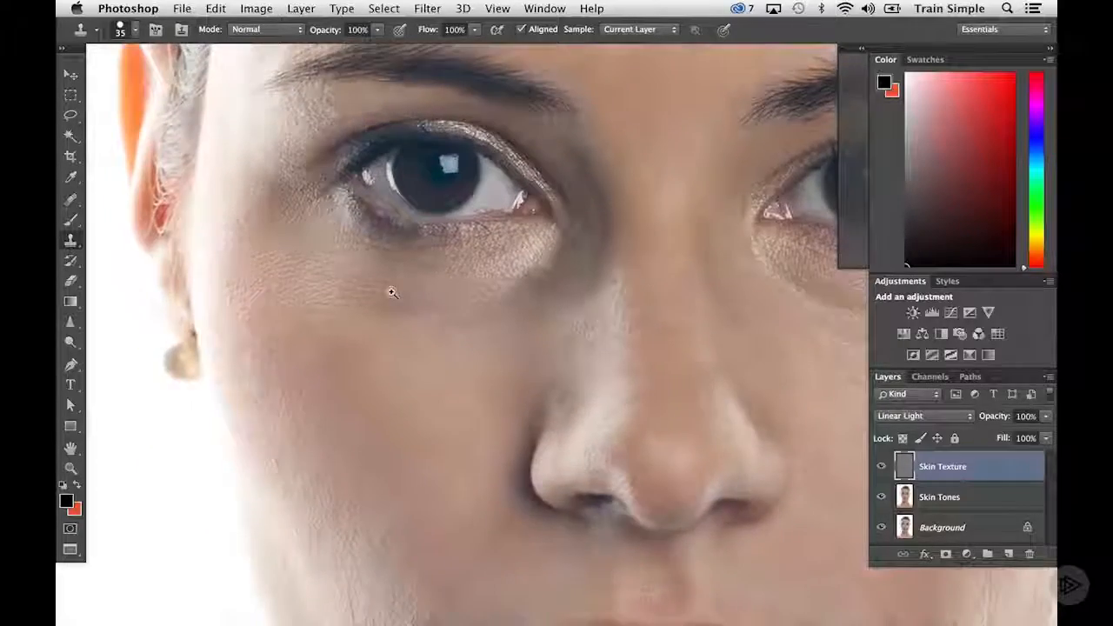
{"action": "scroll", "coordinate": [392, 293], "scroll_direction": "up", "scroll_amount": 3}
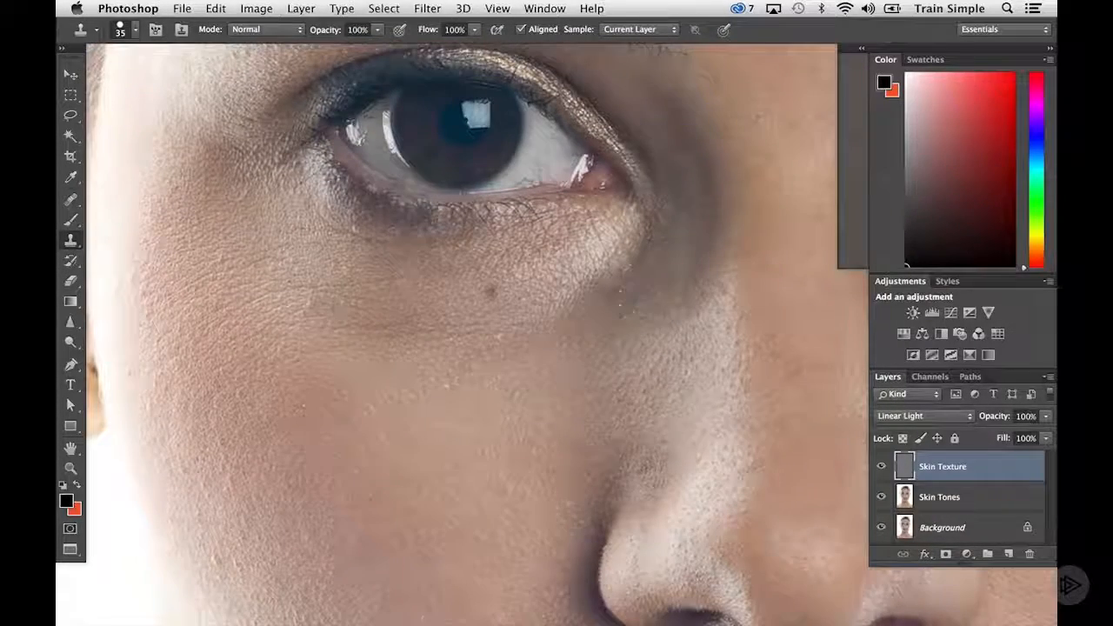
{"action": "left_click", "coordinate": [490, 291]}
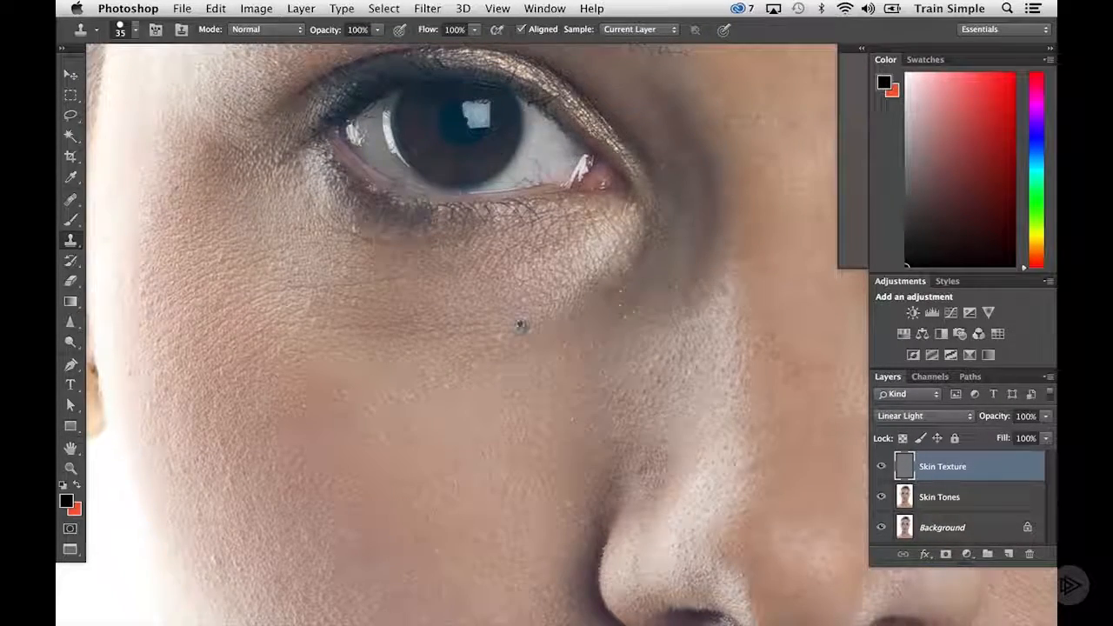
{"action": "left_click", "coordinate": [520, 326]}
{"action": "left_click", "coordinate": [499, 338]}
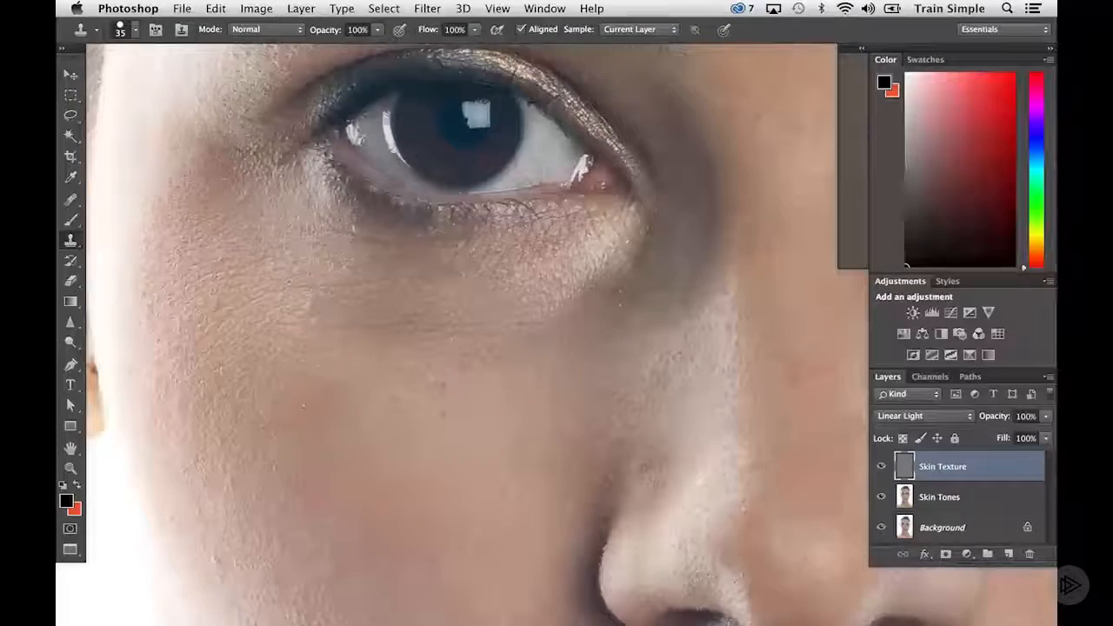
{"action": "left_click", "coordinate": [338, 264]}
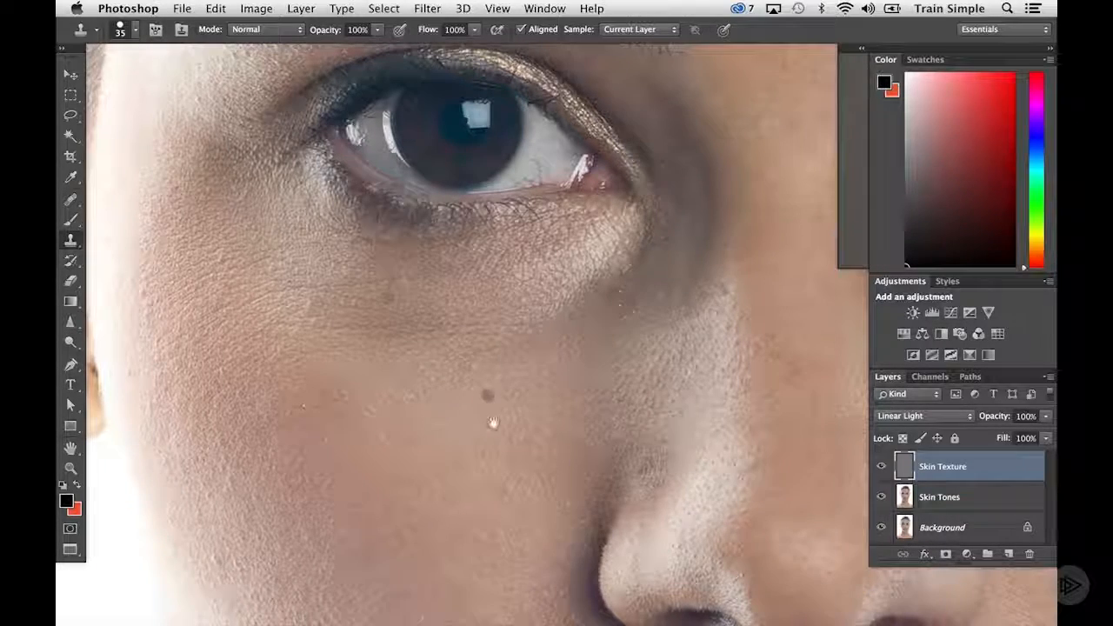
{"action": "mouse_move", "coordinate": [493, 430]}
{"action": "left_mouse_down"}
{"action": "mouse_move", "coordinate": [491, 268]}
{"action": "mouse_move", "coordinate": [596, 348]}
{"action": "left_mouse_up"}
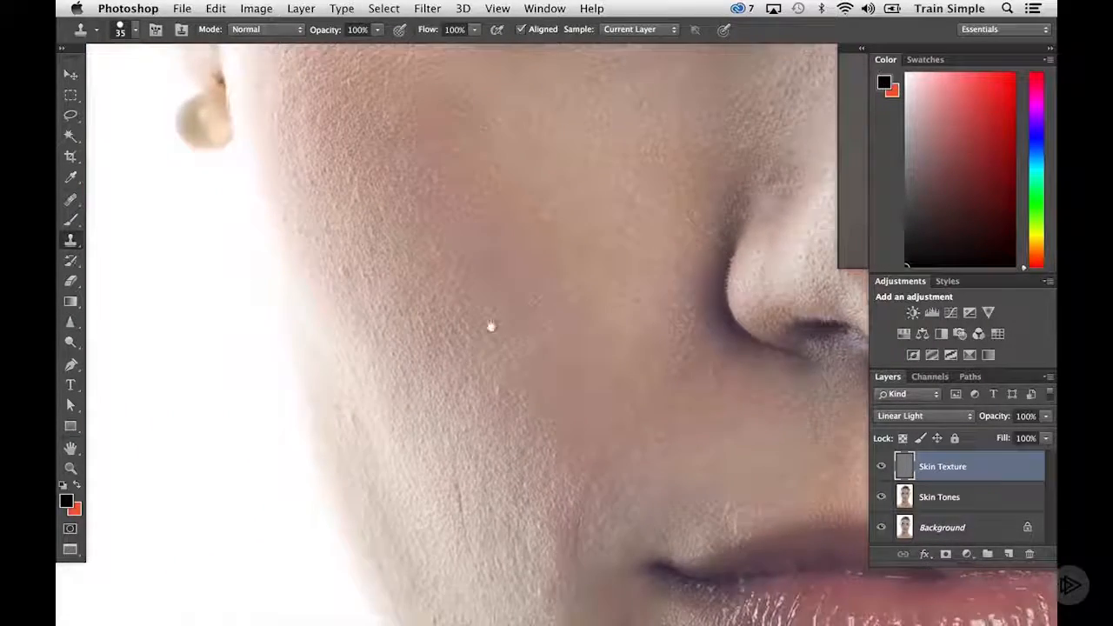
{"action": "left_click", "coordinate": [340, 271]}
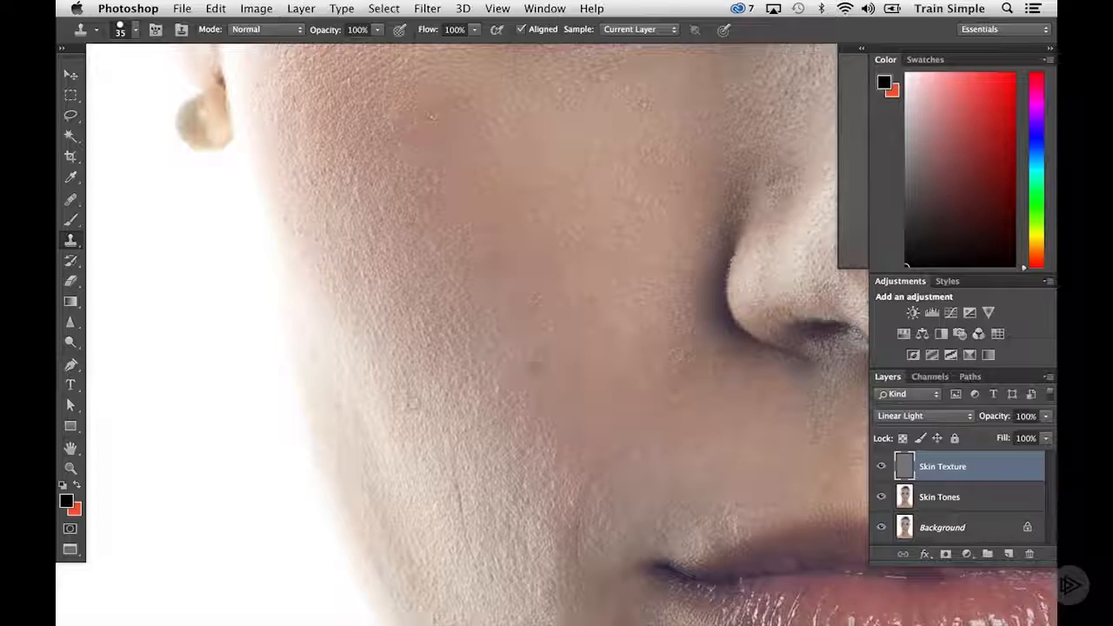
Step: Examine the skin texture around the chin, mouth and opposite cheek, and then the face as a whole
{"action": "left_click_drag", "start_coordinate": [580, 449], "coordinate": [390, 288]}
{"action": "left_click_drag", "start_coordinate": [516, 444], "coordinate": [348, 100]}
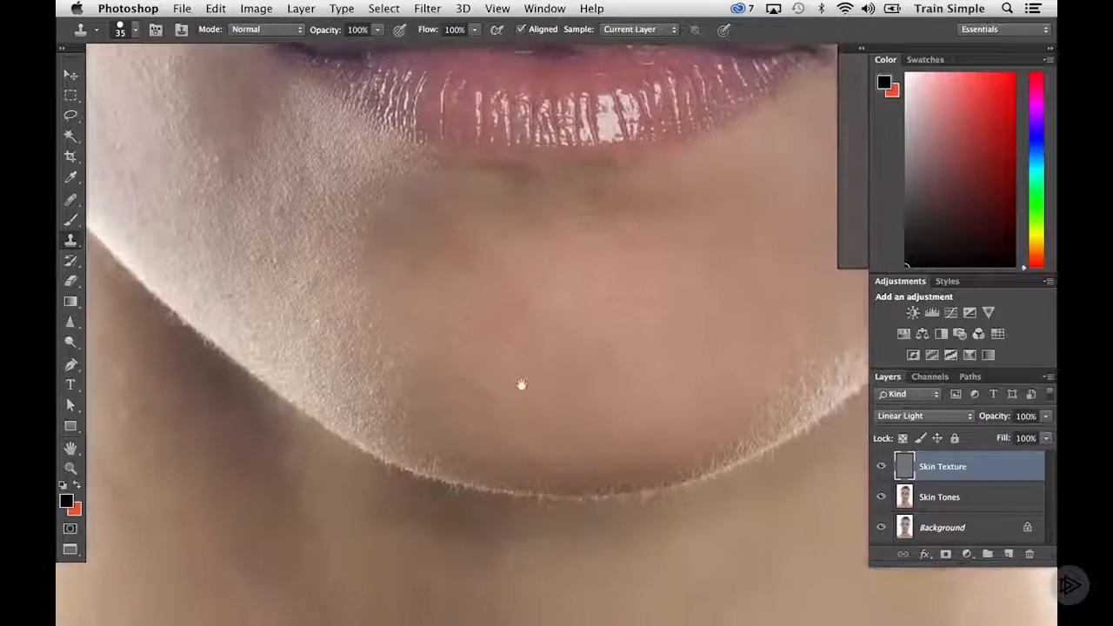
{"action": "left_click_drag", "start_coordinate": [589, 336], "coordinate": [390, 395]}
{"action": "left_click_drag", "start_coordinate": [656, 226], "coordinate": [611, 370]}
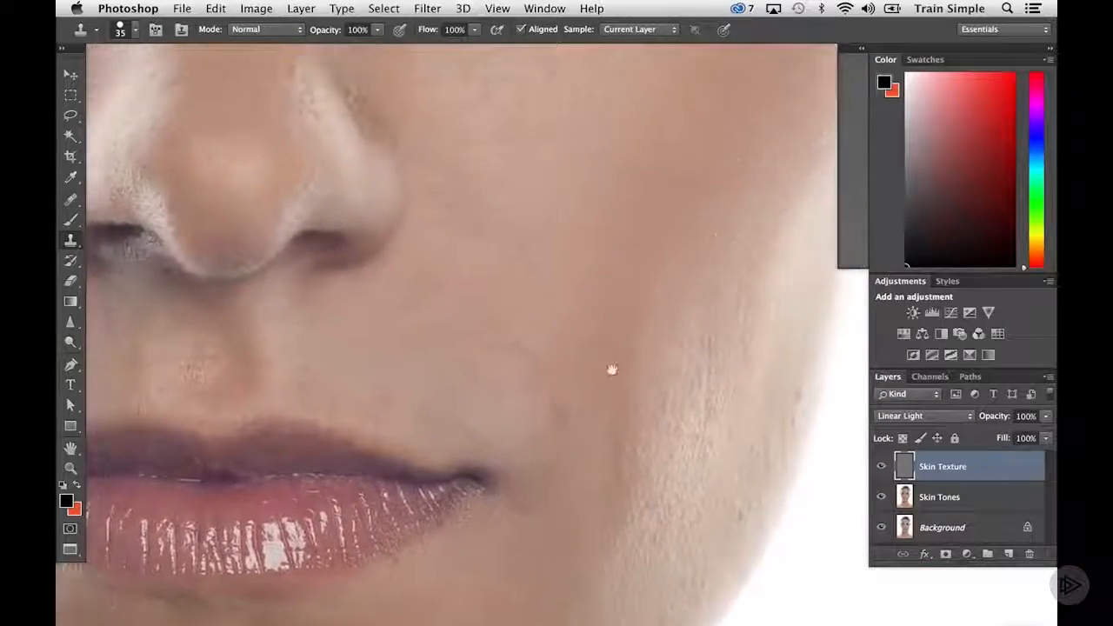
{"action": "left_click_drag", "start_coordinate": [635, 306], "coordinate": [486, 370]}
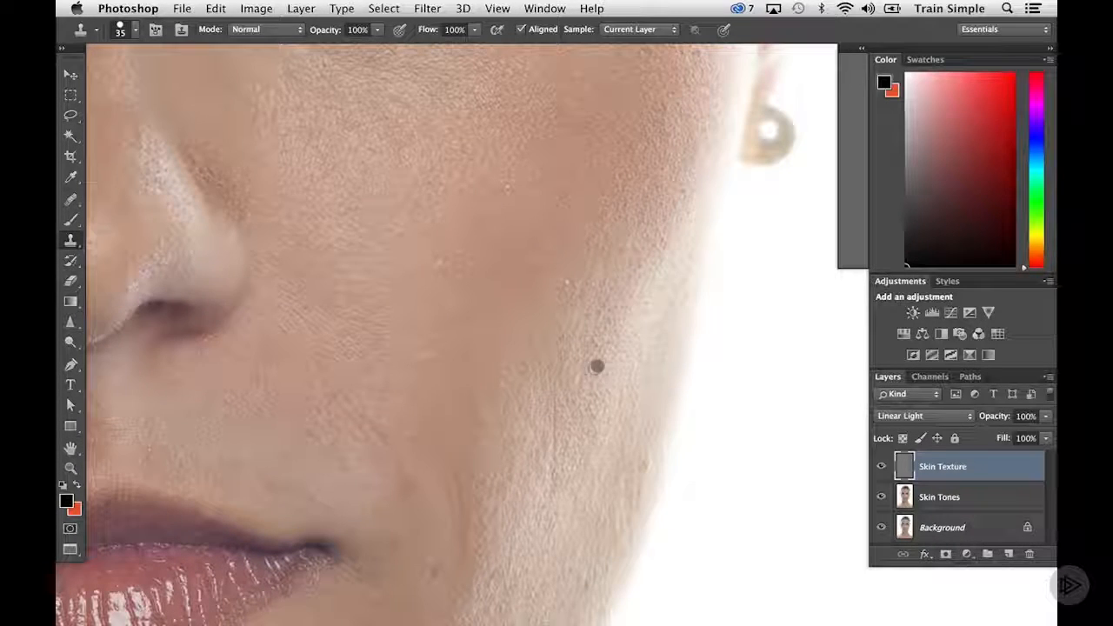
{"action": "left_click", "coordinate": [523, 308], "text": "alt"}
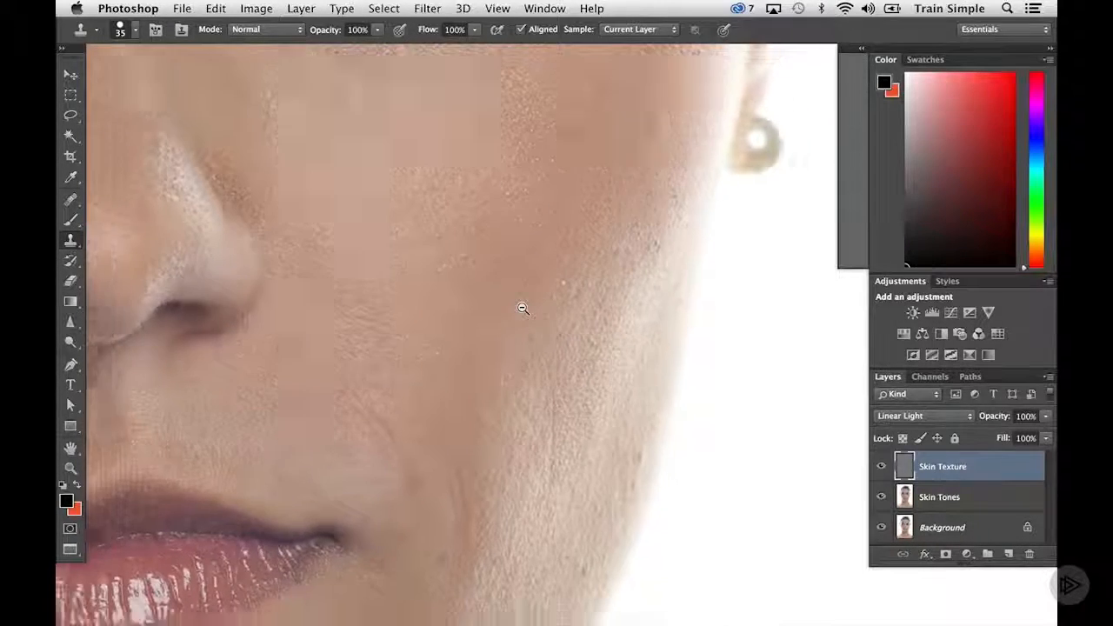
{"action": "left_click", "coordinate": [522, 309], "text": "alt"}
{"action": "left_click", "coordinate": [523, 309], "text": "alt"}
{"action": "left_click", "coordinate": [496, 296], "text": "alt"}
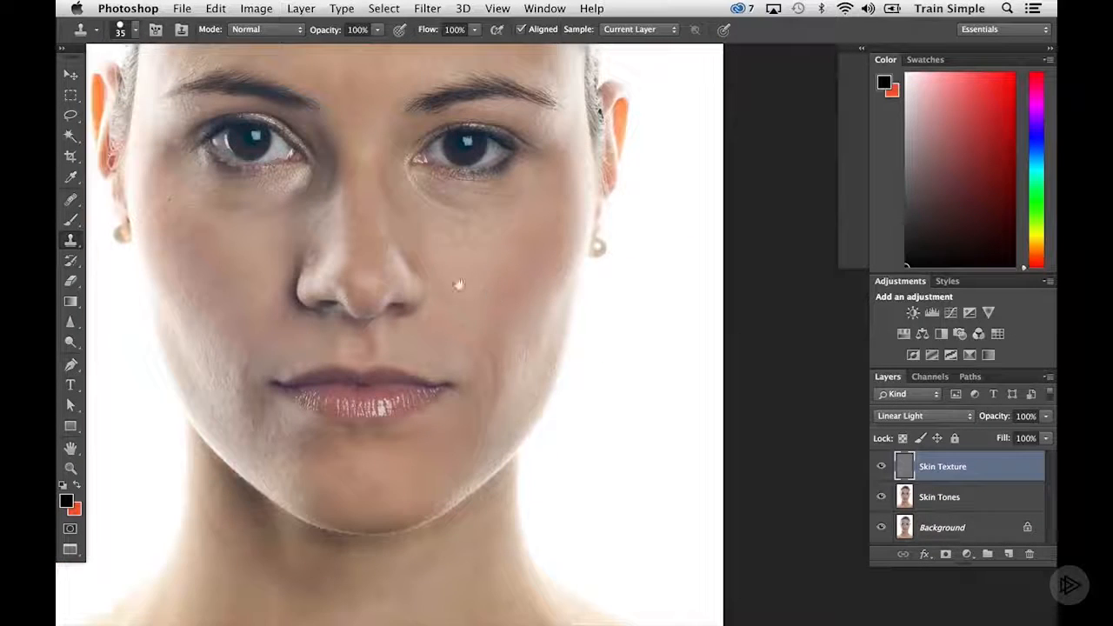
{"action": "left_click_drag", "start_coordinate": [445, 257], "coordinate": [527, 310]}
{"action": "left_click", "coordinate": [499, 314], "text": "alt"}
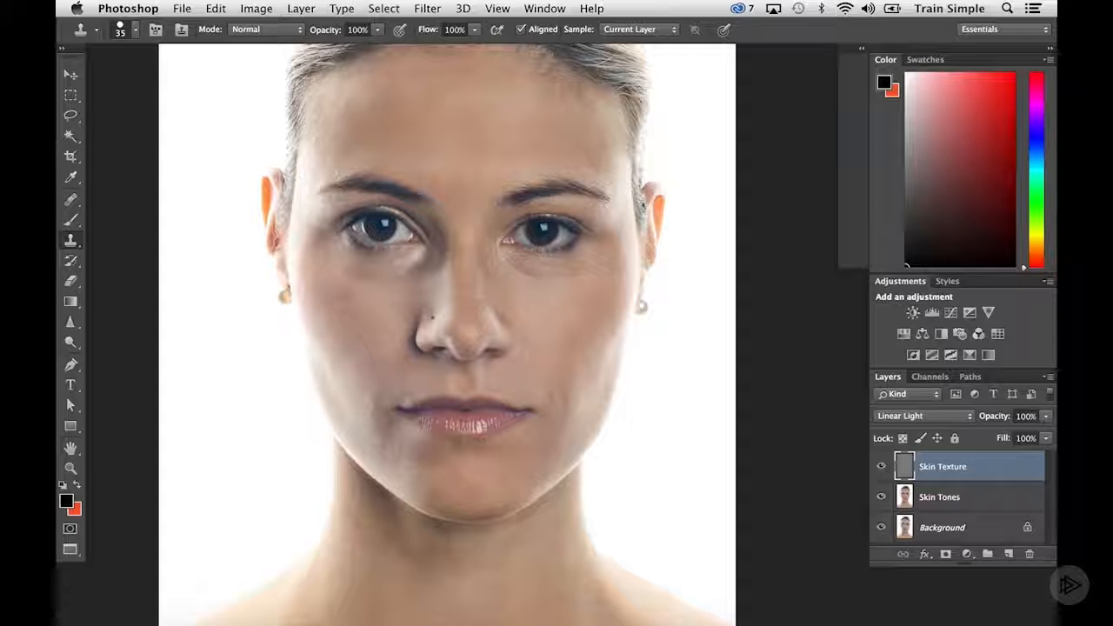
Step: On the Skin Tones layer, lasso the cheek beside the nose on the image's right side with a 45 px feather
{"action": "left_click", "coordinate": [966, 496]}
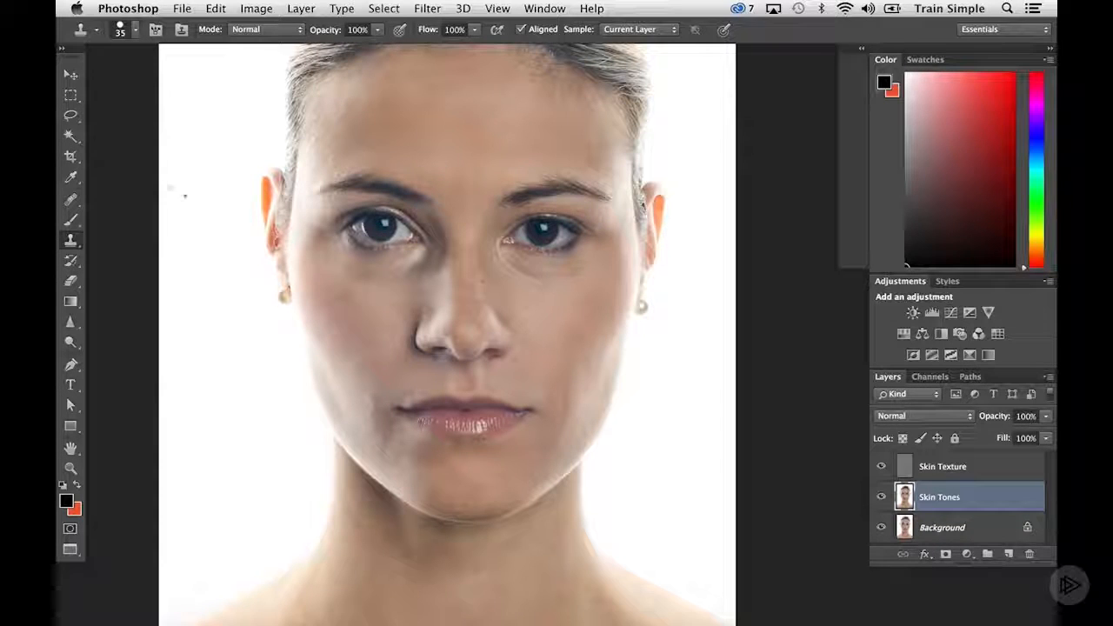
{"action": "left_click", "coordinate": [70, 115]}
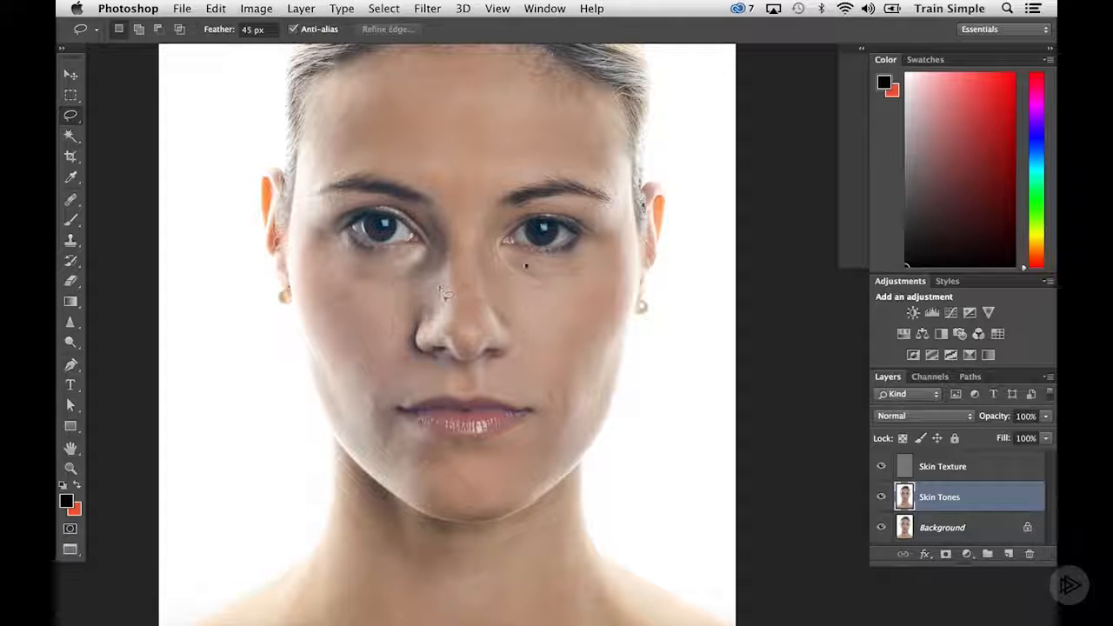
{"action": "mouse_move", "coordinate": [512, 271]}
{"action": "left_mouse_down"}
{"action": "mouse_move", "coordinate": [530, 281]}
{"action": "mouse_move", "coordinate": [614, 269]}
{"action": "mouse_move", "coordinate": [634, 306]}
{"action": "mouse_move", "coordinate": [606, 394]}
{"action": "mouse_move", "coordinate": [550, 404]}
{"action": "mouse_move", "coordinate": [498, 285]}
{"action": "mouse_move", "coordinate": [508, 261]}
{"action": "left_mouse_up"}
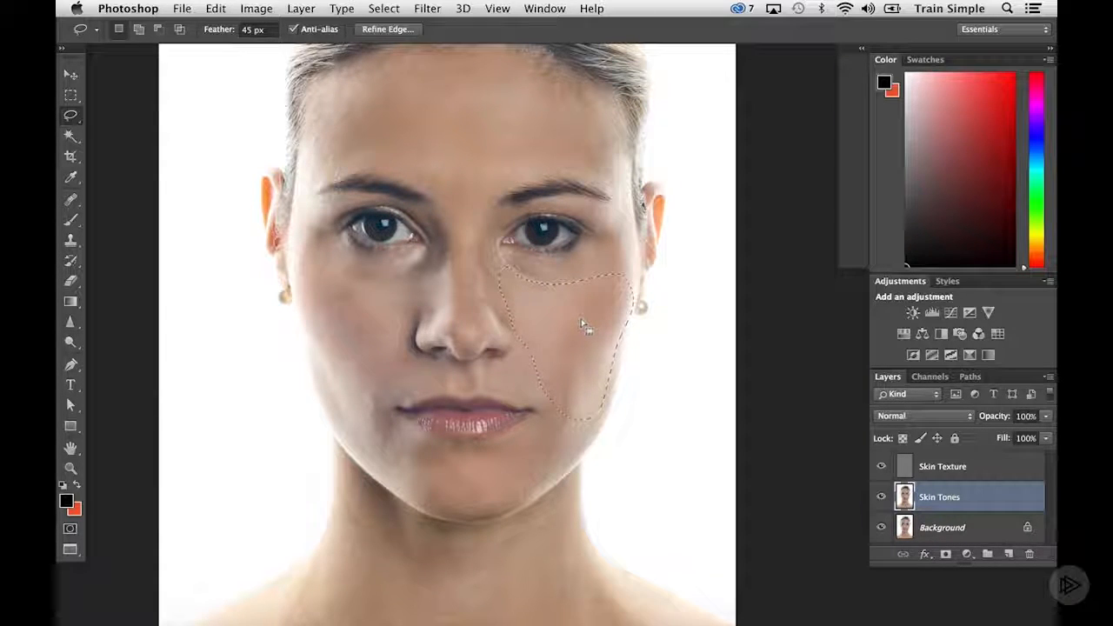
Step: Apply a Gaussian Blur with a 70.7-pixel radius to the selected cheek tones and clear the selection
{"action": "left_click", "coordinate": [427, 8]}
{"action": "mouse_move", "coordinate": [480, 198]}
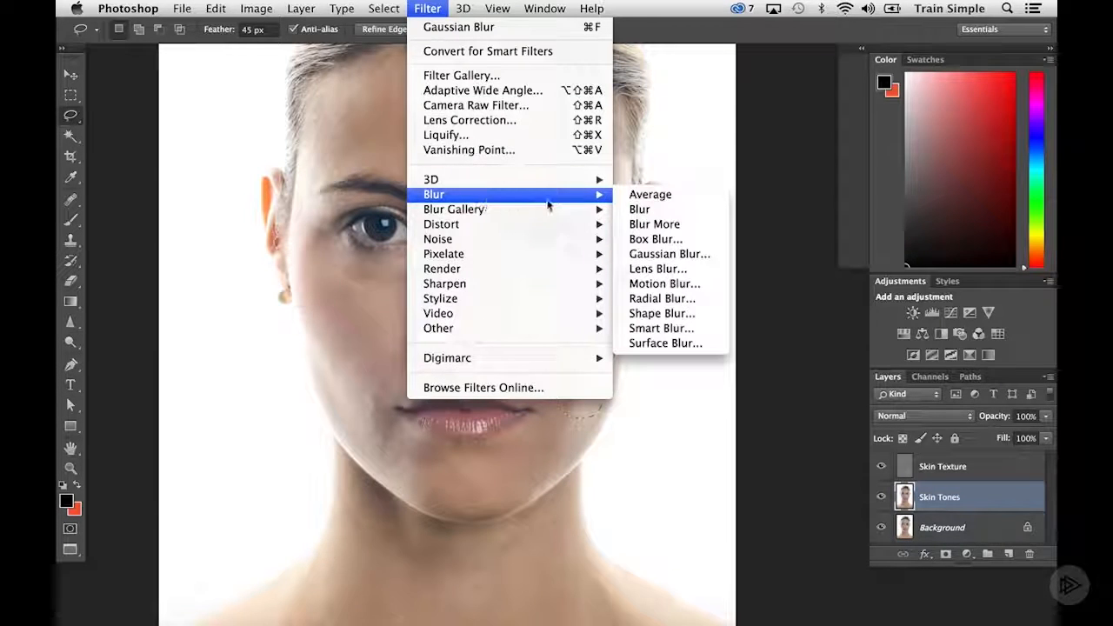
{"action": "left_click", "coordinate": [639, 252]}
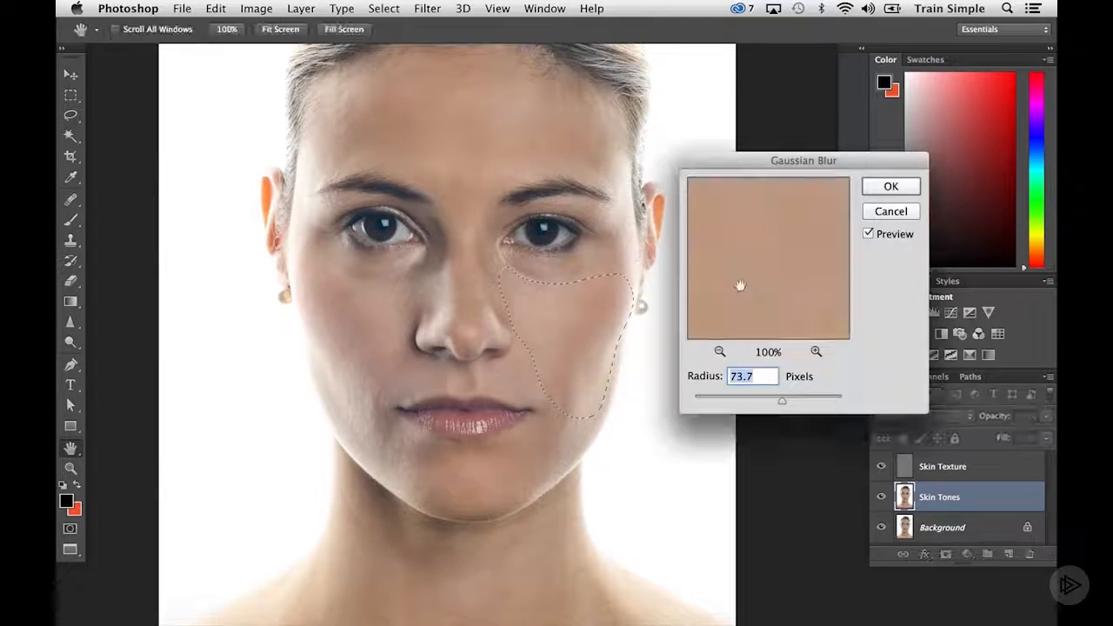
{"action": "left_click_drag", "start_coordinate": [783, 403], "coordinate": [780, 401]}
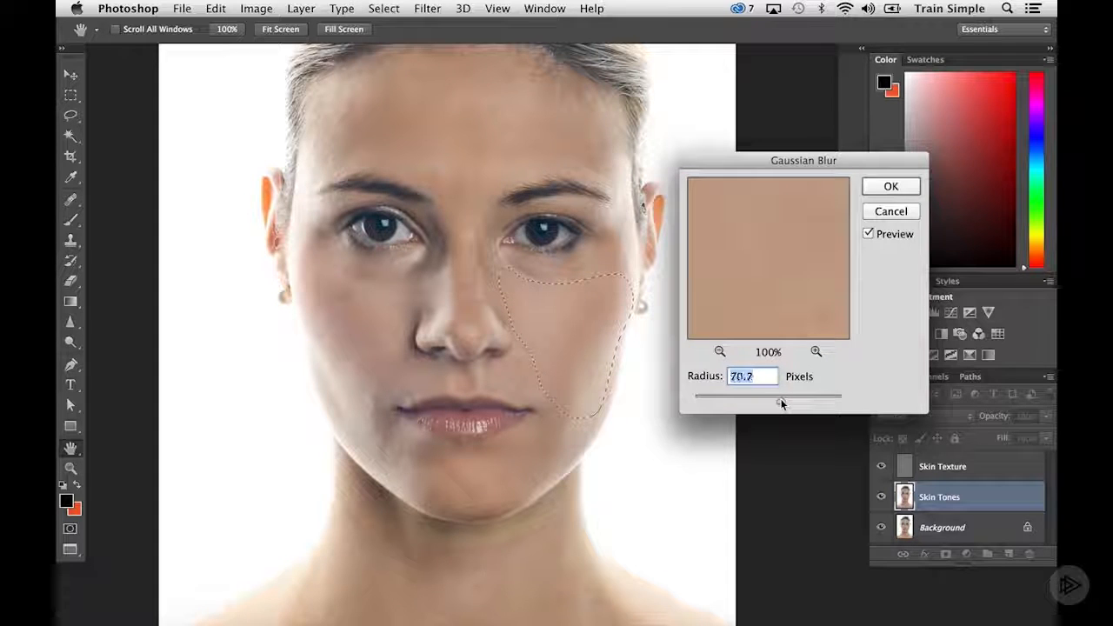
{"action": "left_click", "coordinate": [890, 187]}
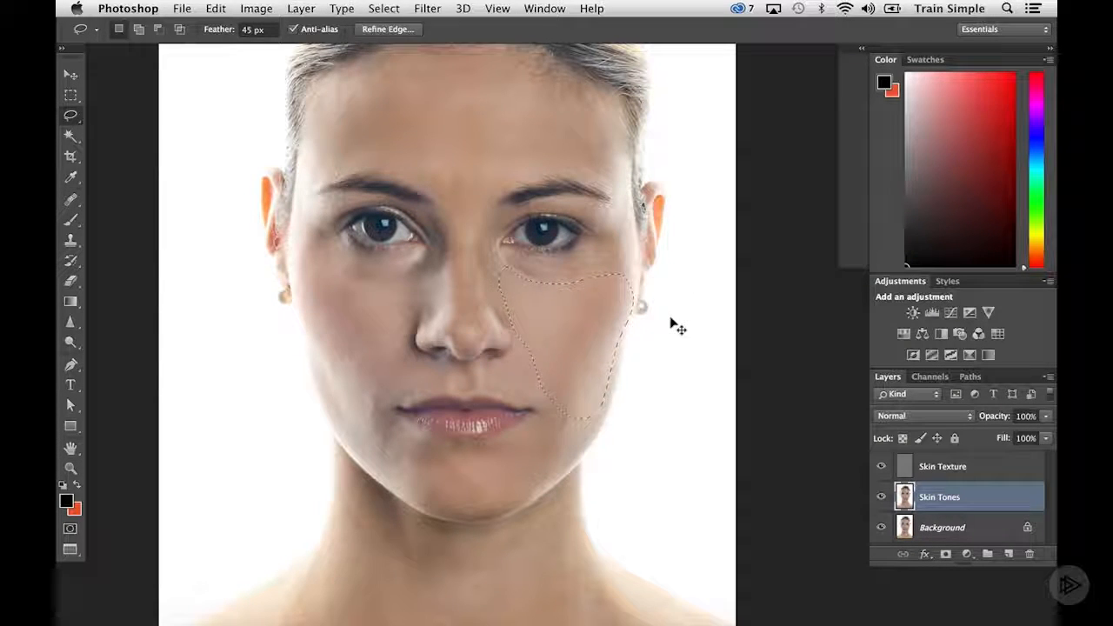
{"action": "key", "text": "super+d"}
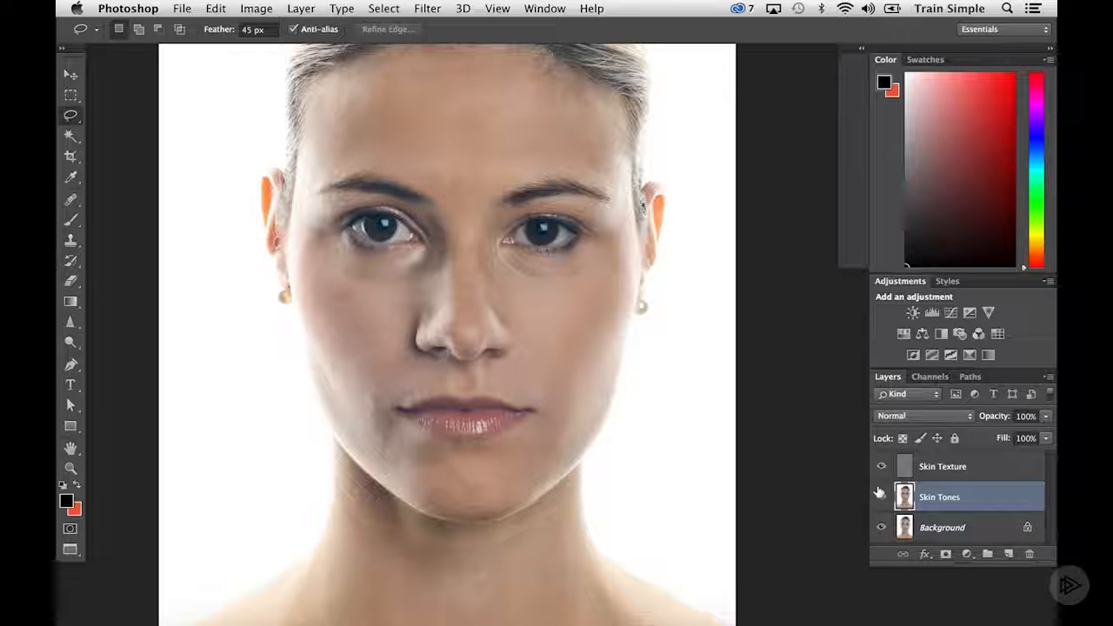
Step: Check the blurred cheek by toggling the Skin Texture layer's visibility, and briefly restore and clear the cheek selection
{"action": "left_click", "coordinate": [881, 466]}
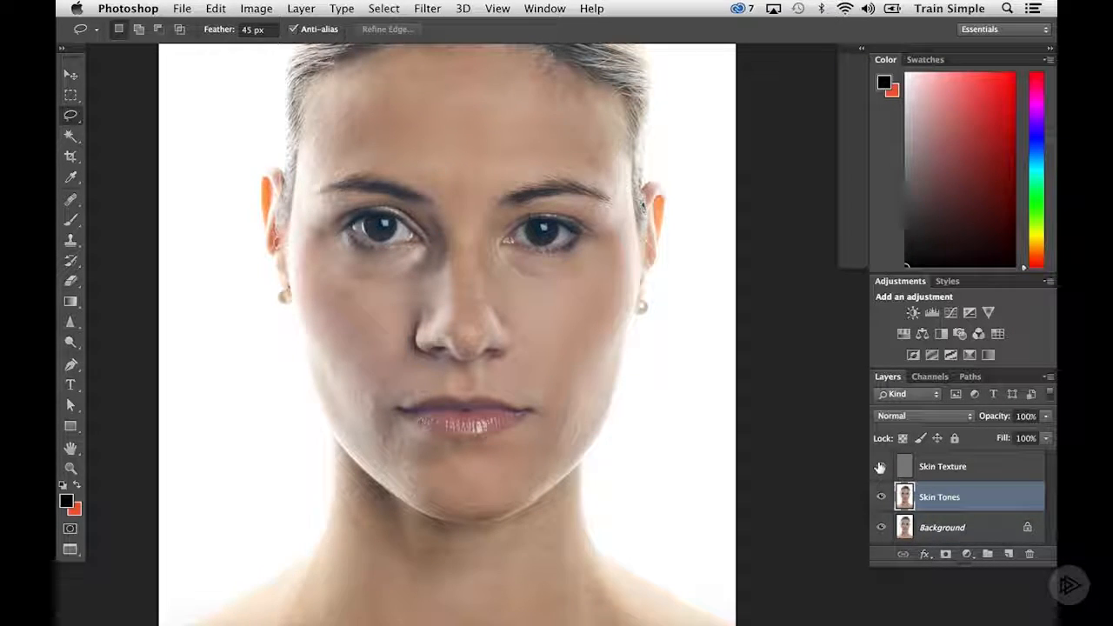
{"action": "left_click", "coordinate": [880, 467]}
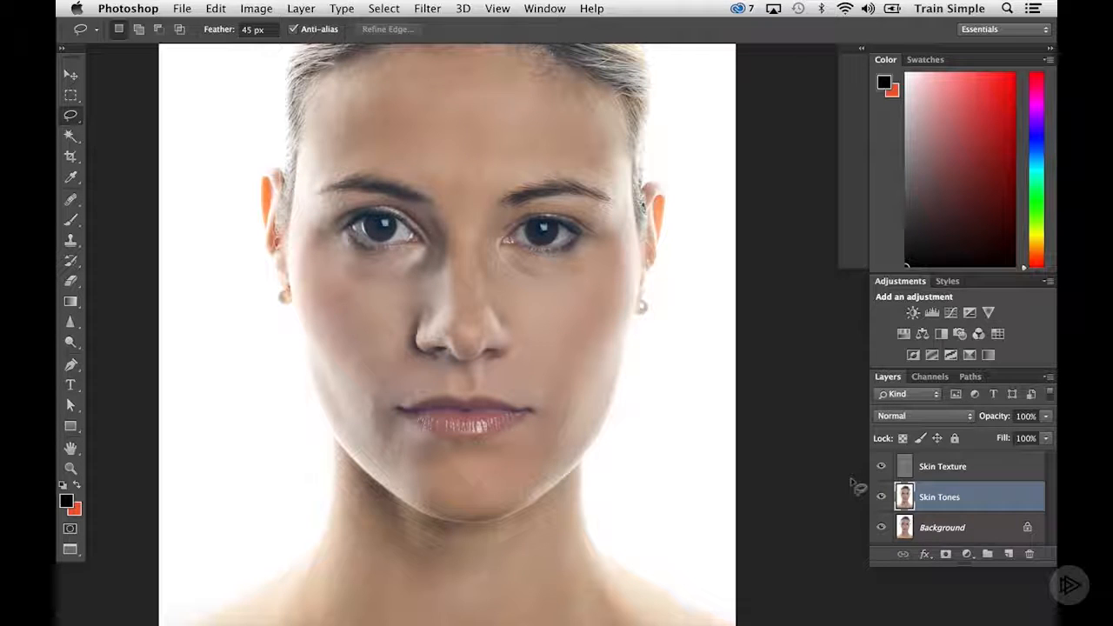
{"action": "key", "text": "ctrl+z"}
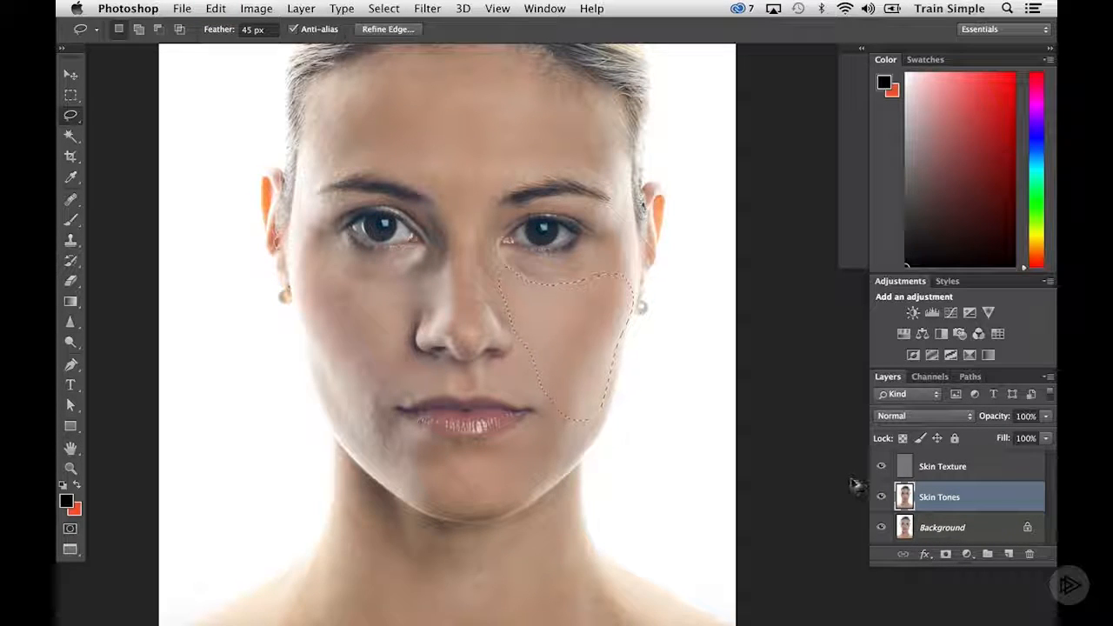
{"action": "key", "text": "ctrl+d"}
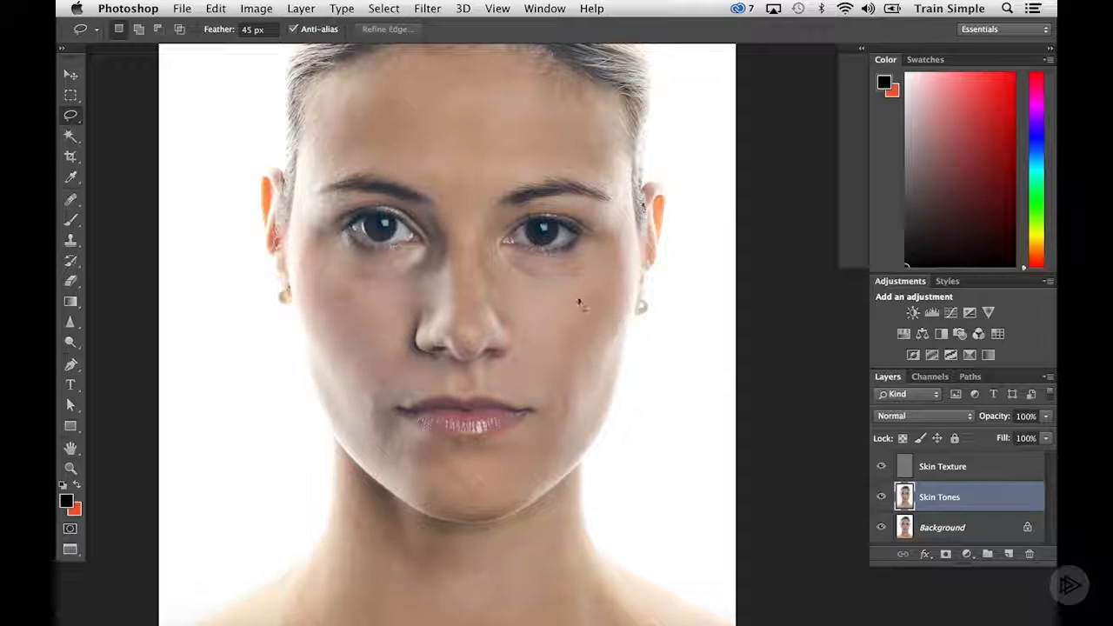